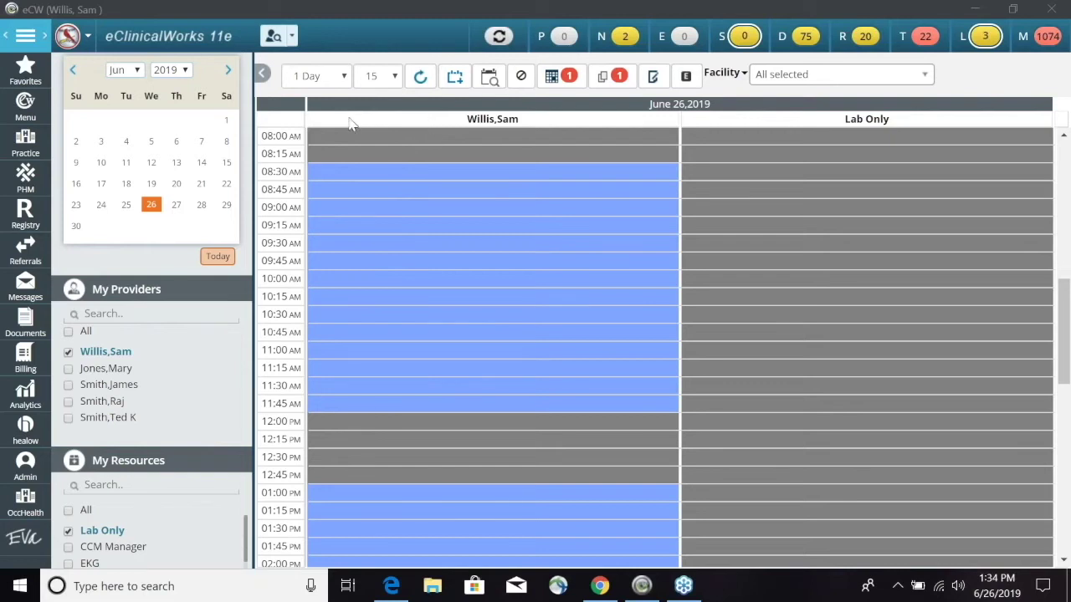
Step: Search Patient Lookup for 'test' and select a test patient from the results
{"action": "left_click", "coordinate": [272, 39]}
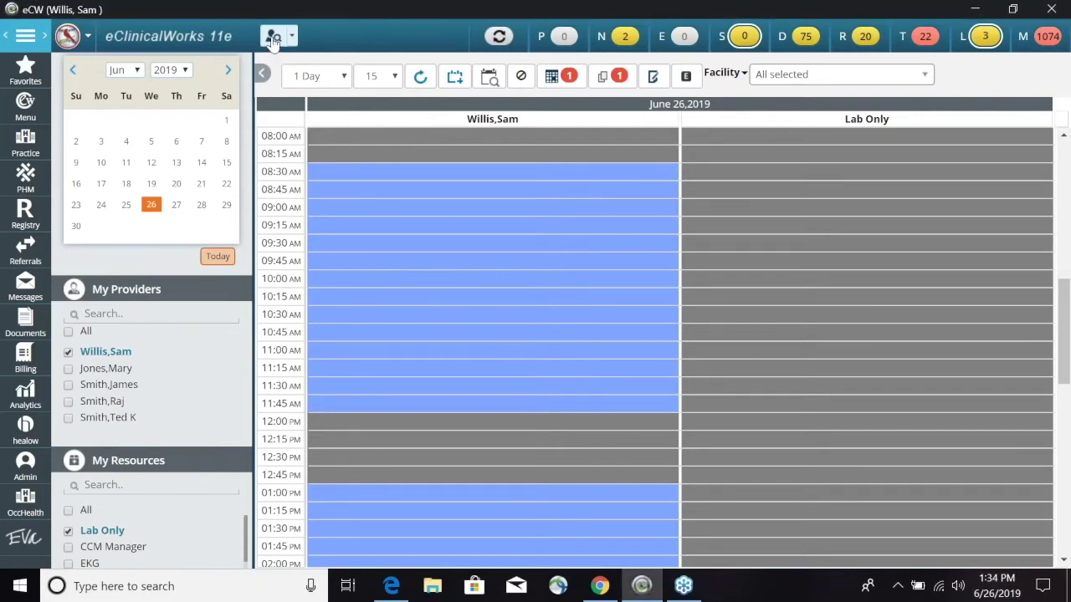
{"action": "left_click", "coordinate": [273, 38]}
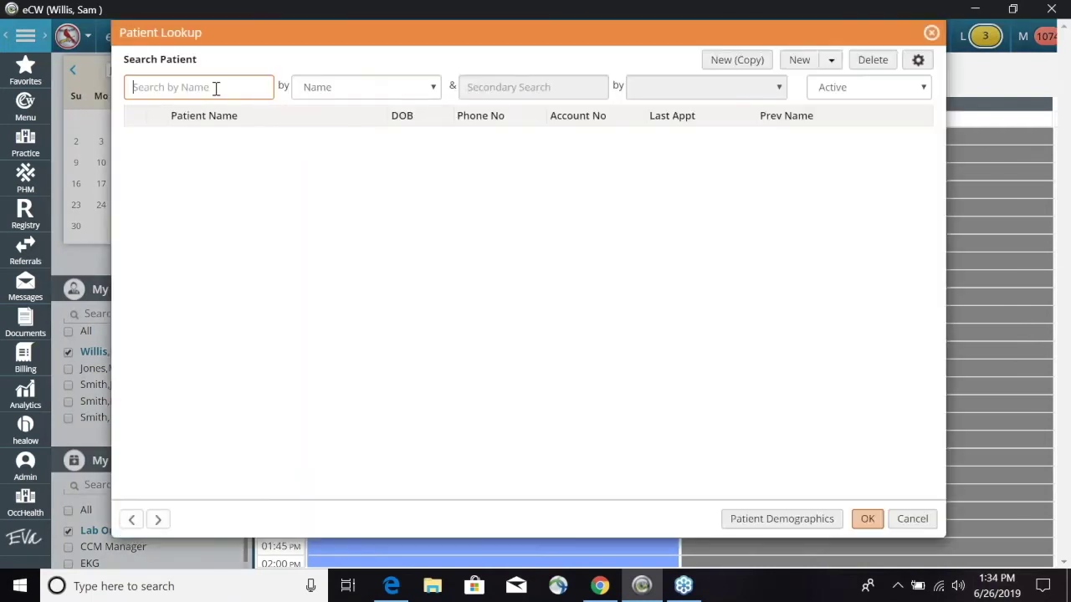
{"action": "type", "text": "test"}
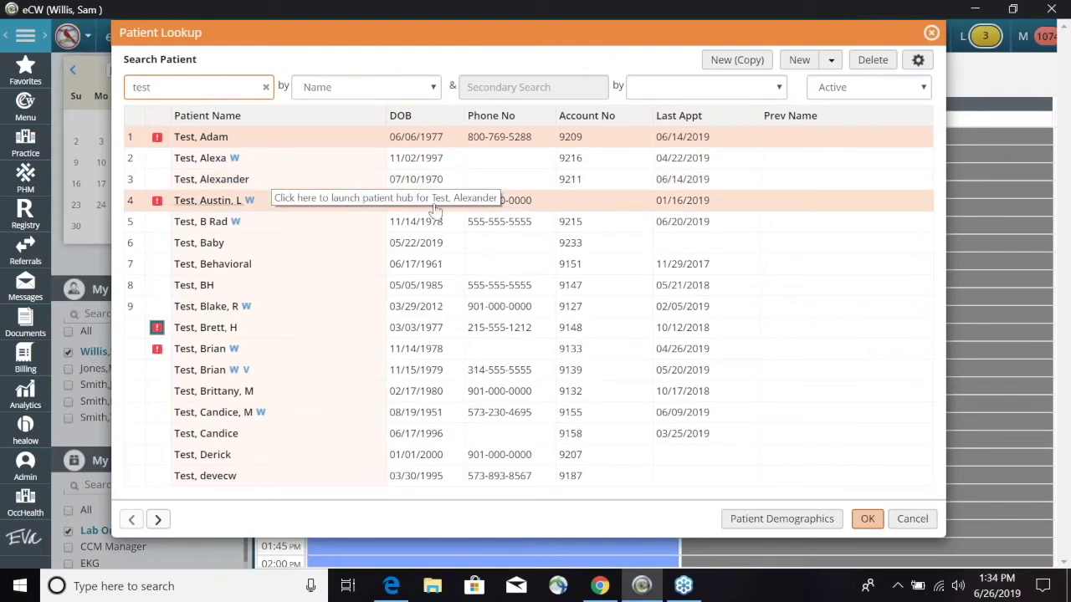
{"action": "left_click", "coordinate": [491, 207]}
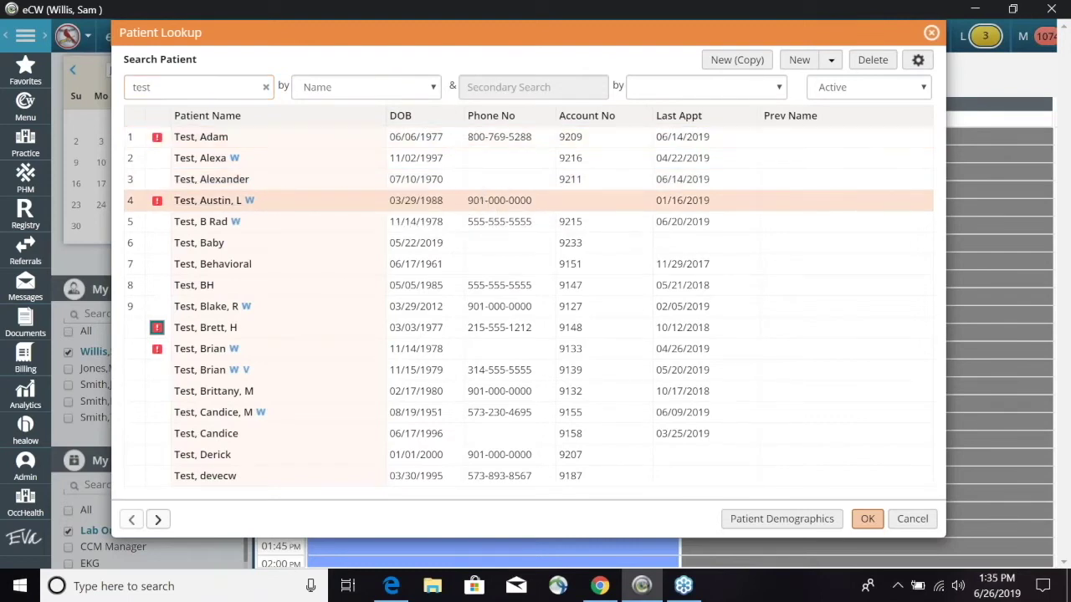
{"action": "left_click", "coordinate": [545, 311]}
{"action": "double_click", "coordinate": [546, 311]}
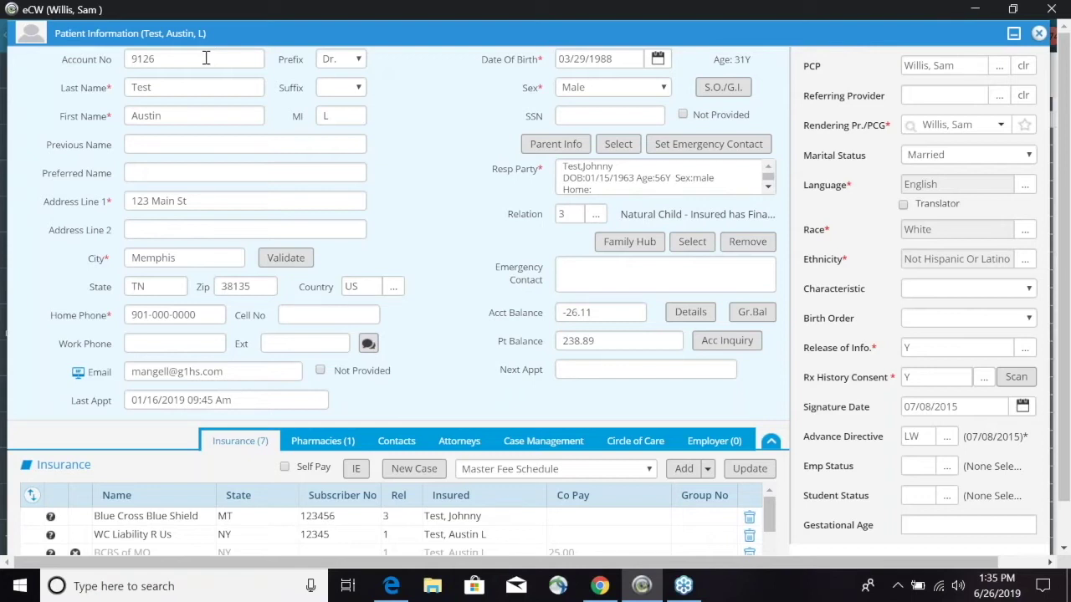
{"action": "left_click", "coordinate": [364, 61]}
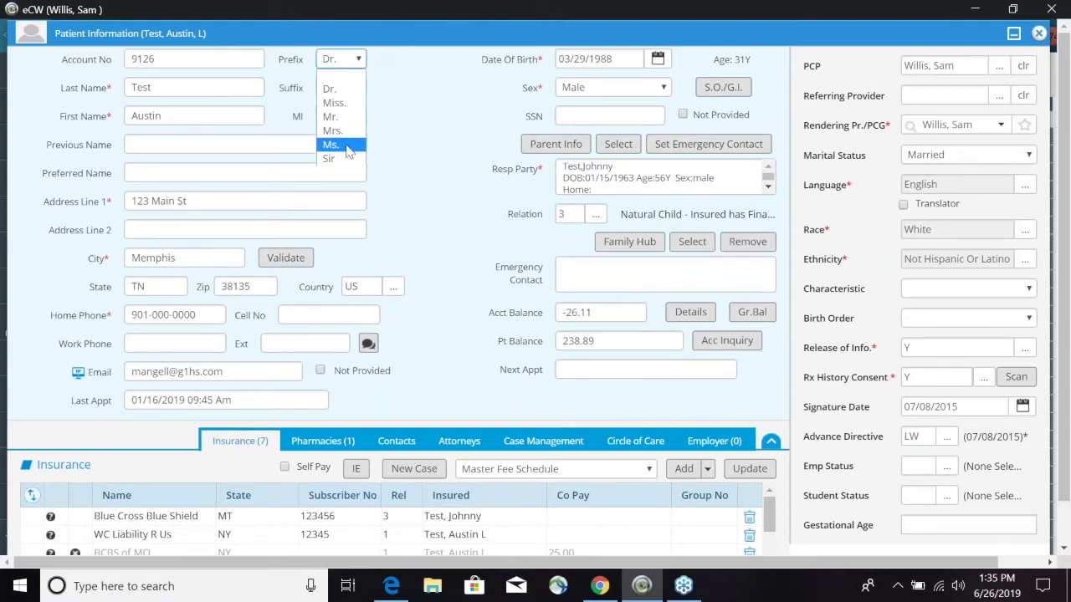
{"action": "left_click", "coordinate": [412, 106]}
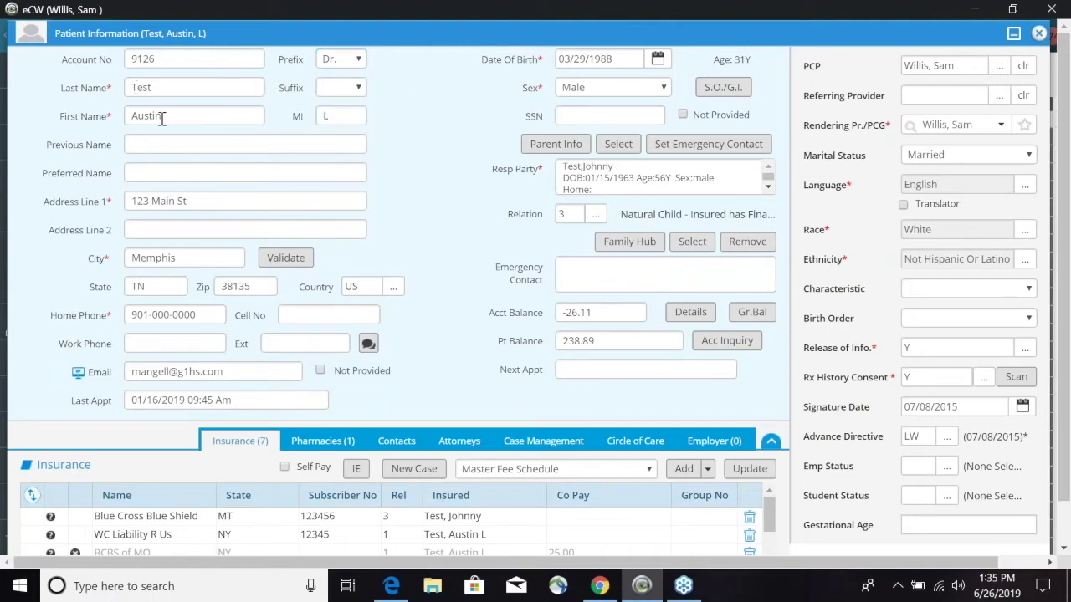
{"action": "left_click", "coordinate": [362, 90]}
{"action": "left_click", "coordinate": [421, 111]}
{"action": "key", "text": "Tab"}
{"action": "left_click", "coordinate": [400, 122]}
{"action": "left_click", "coordinate": [293, 264]}
{"action": "left_click", "coordinate": [369, 345]}
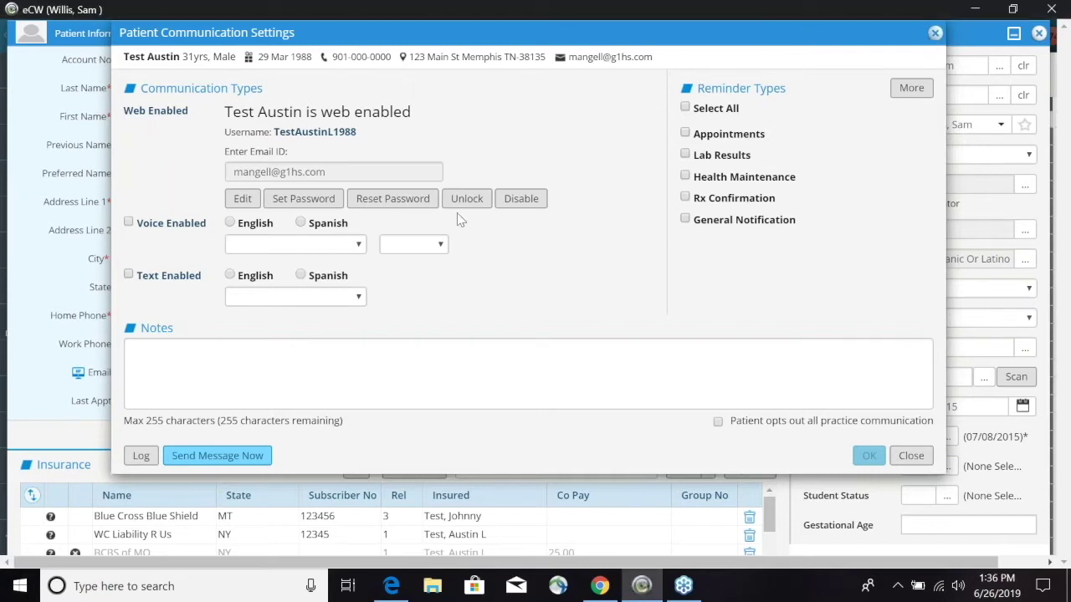
{"action": "key", "text": "Escape"}
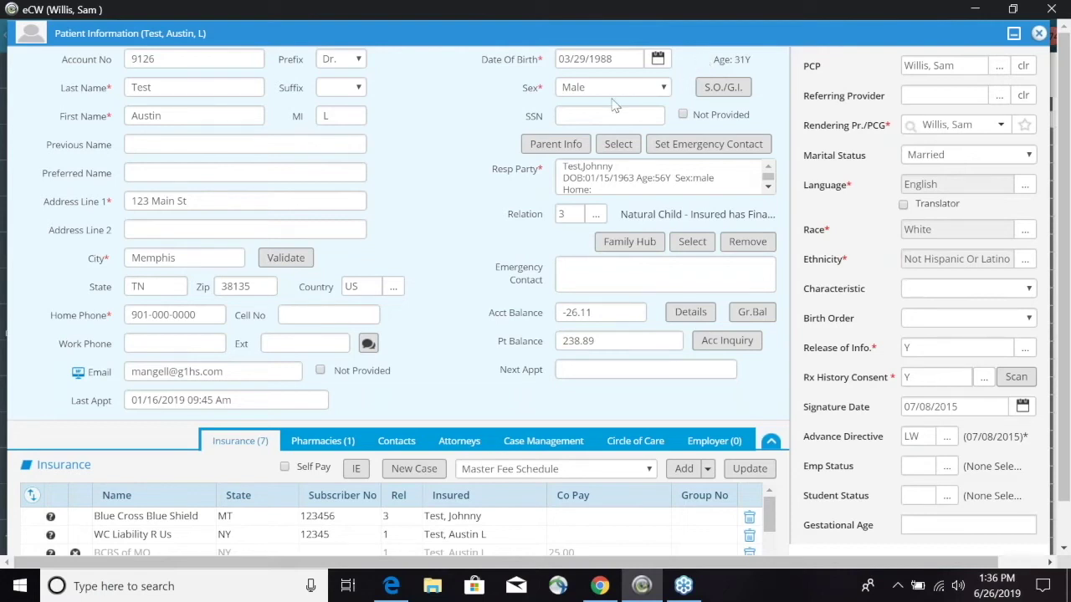
{"action": "left_click", "coordinate": [730, 92]}
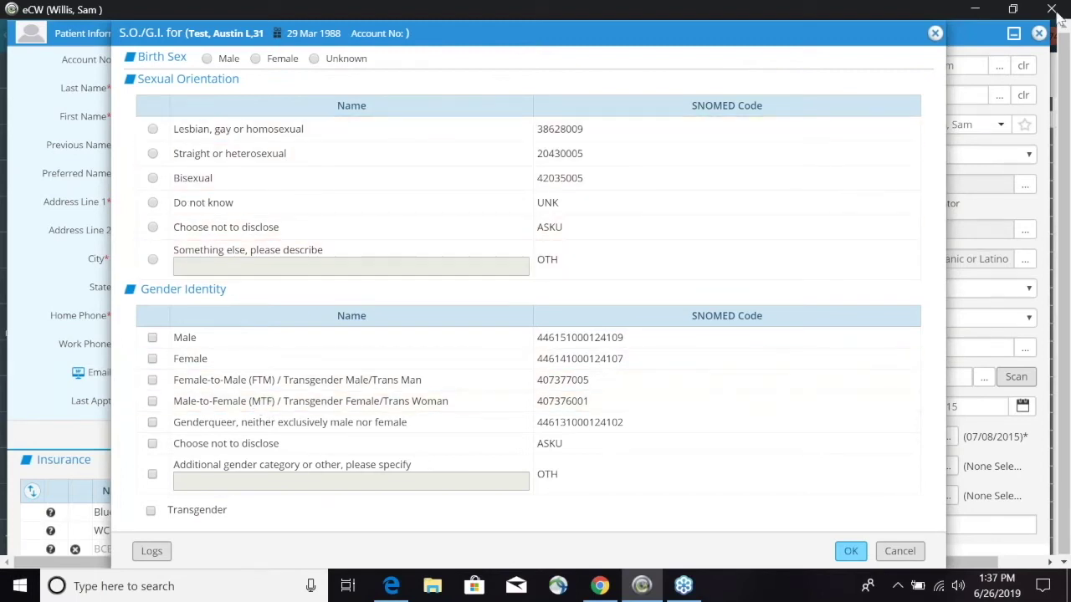
{"action": "left_click", "coordinate": [935, 33]}
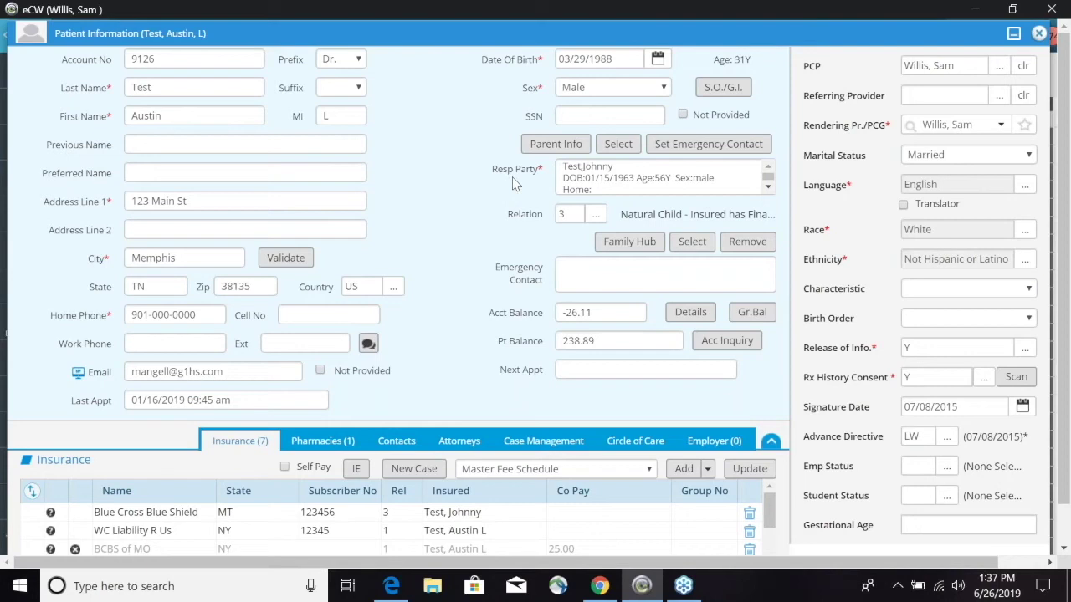
{"action": "left_click", "coordinate": [619, 146]}
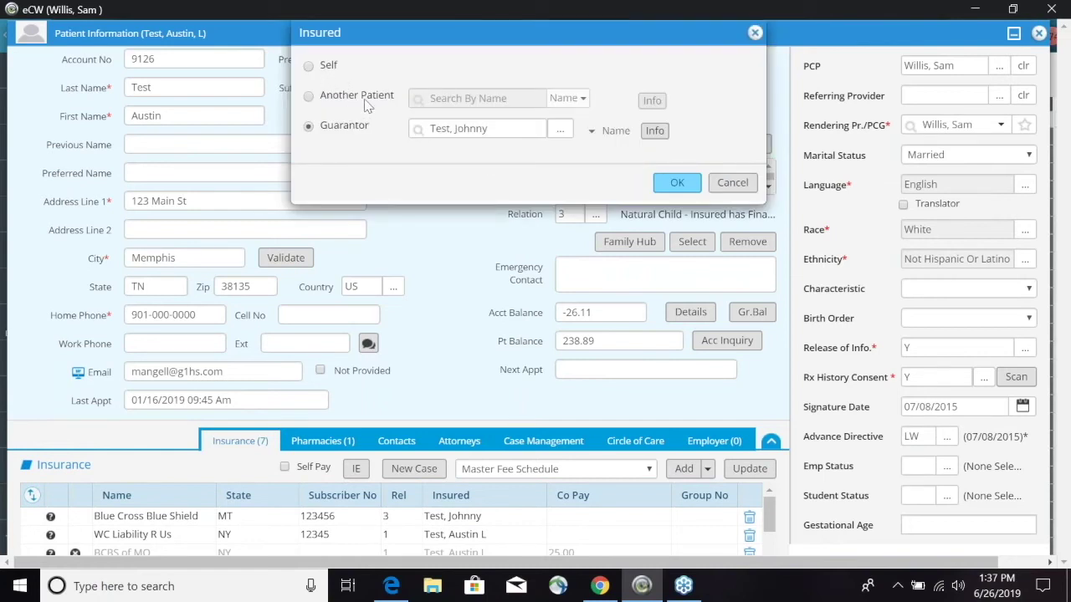
{"action": "left_click", "coordinate": [732, 182]}
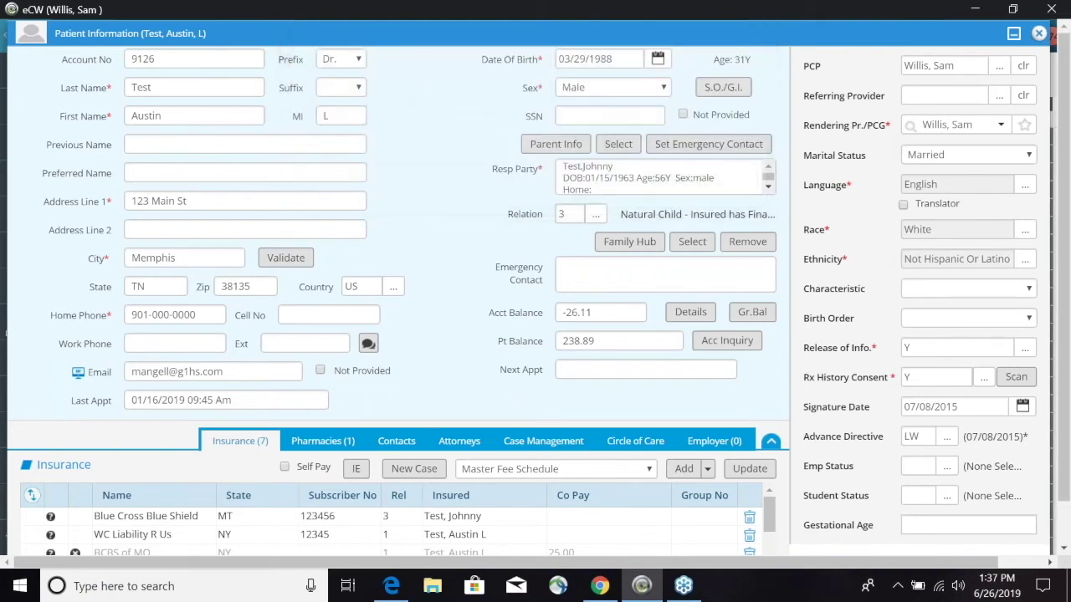
Step: Review the patient's parent information and acknowledge the 'Family members added successfully' message
{"action": "left_click", "coordinate": [566, 152]}
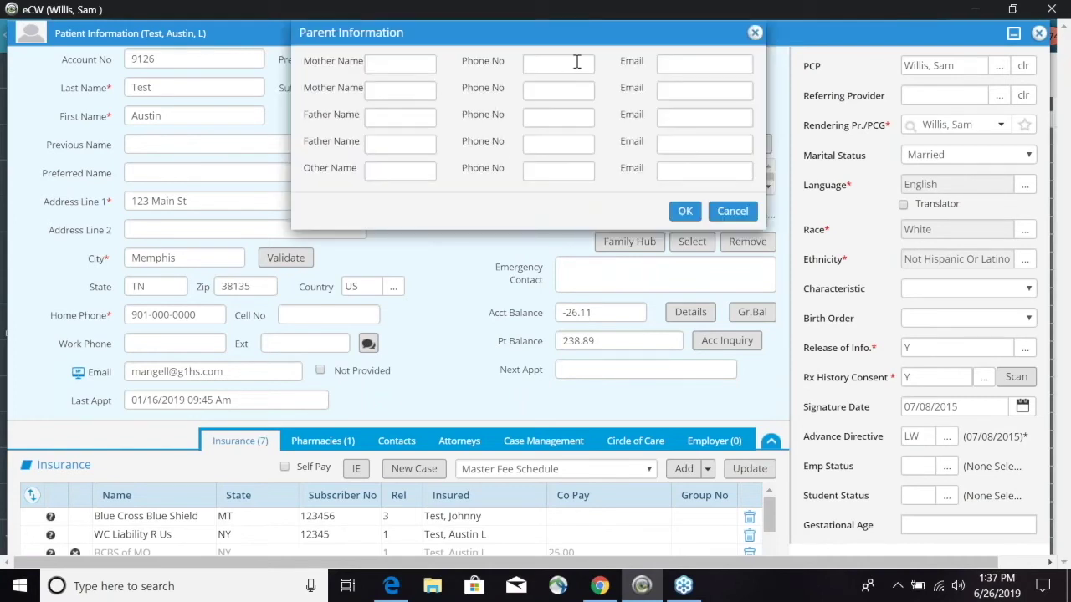
{"action": "left_click", "coordinate": [756, 33]}
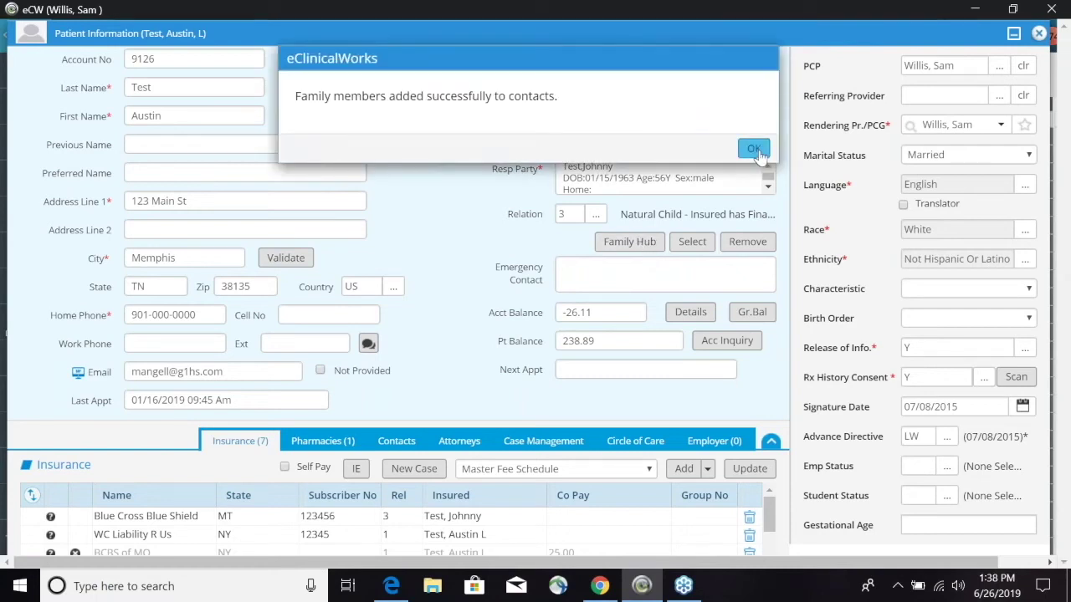
{"action": "left_click", "coordinate": [754, 149]}
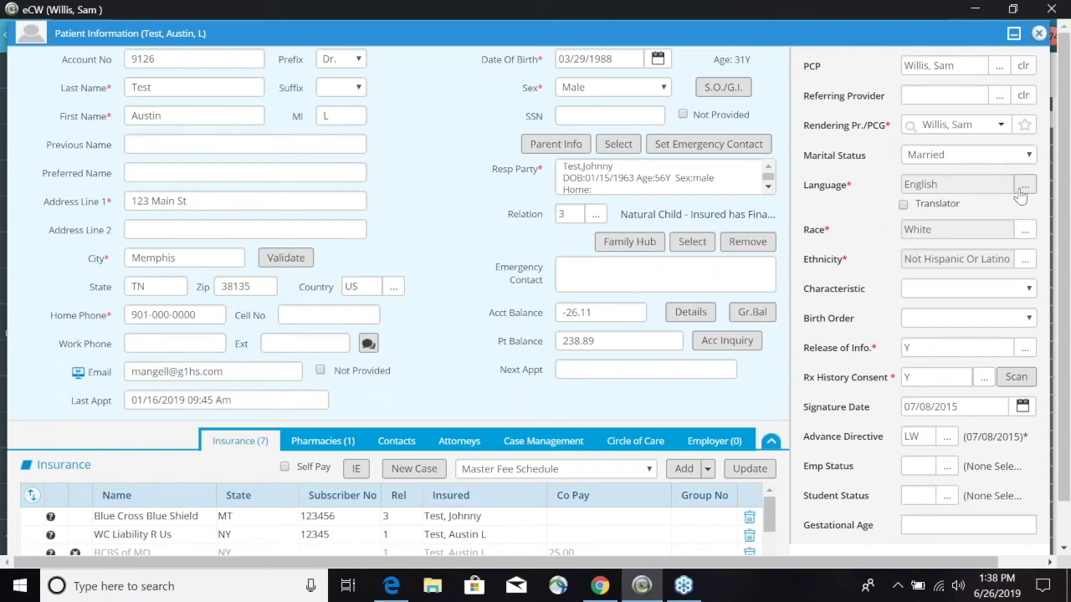
{"action": "left_click", "coordinate": [1024, 236]}
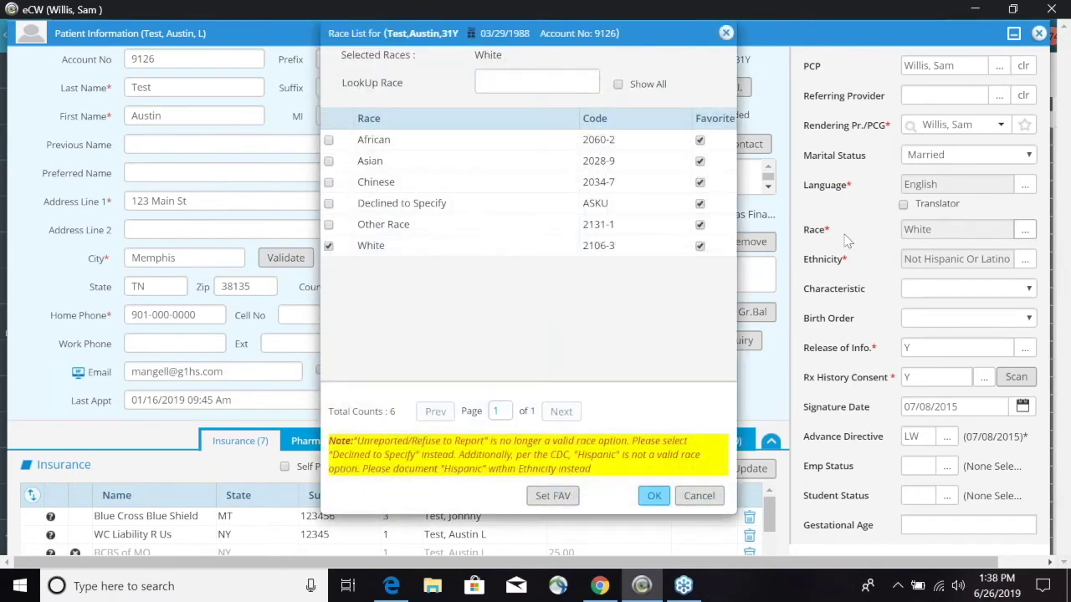
{"action": "left_click", "coordinate": [617, 85]}
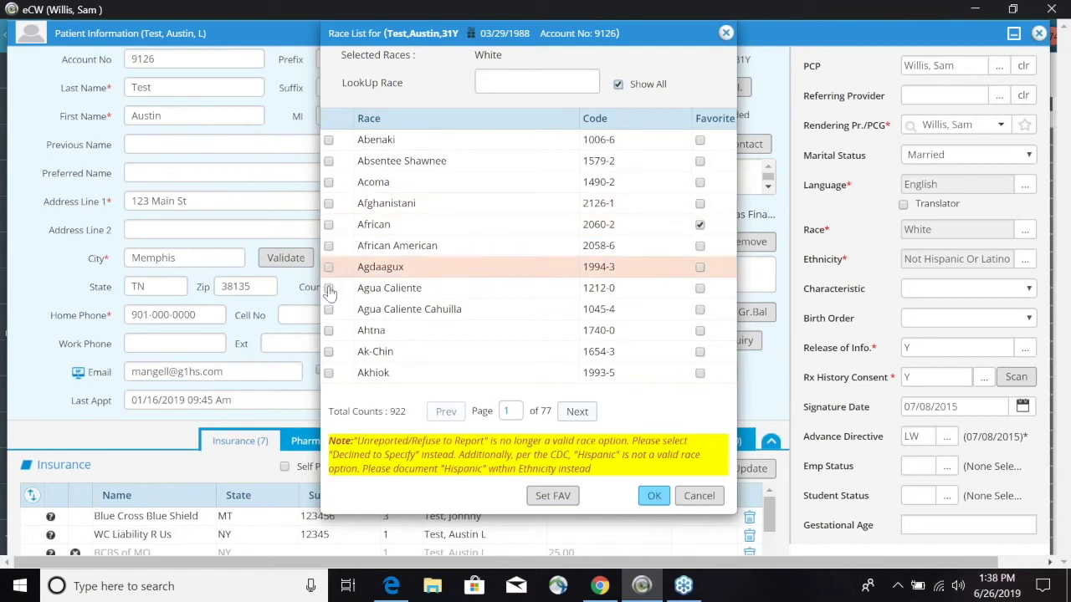
{"action": "left_click", "coordinate": [655, 497]}
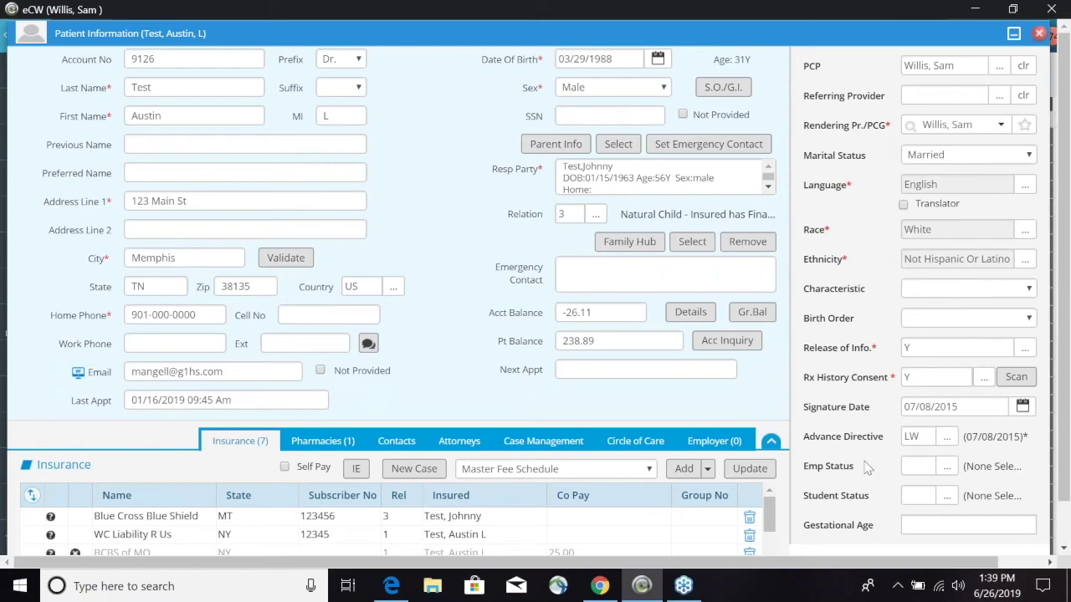
{"action": "scroll", "coordinate": [864, 461], "scroll_direction": "down", "scroll_amount": 1}
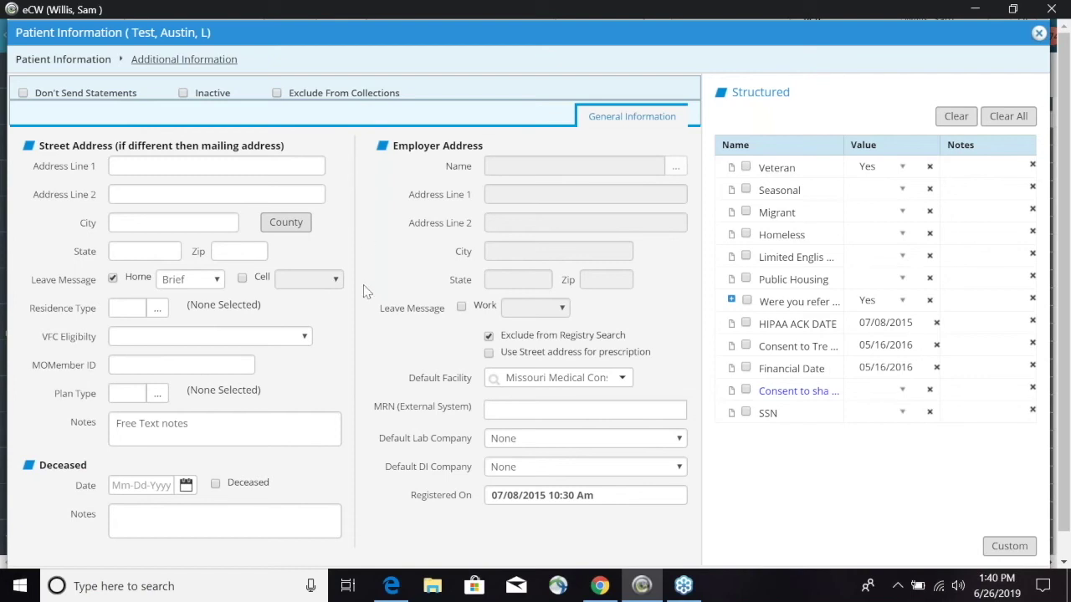
Step: Scroll through Additional Information to review HIPAA ACK DATE 07/08/2015 and the Consent to Treat and Financial dates
{"action": "scroll", "coordinate": [363, 314], "scroll_direction": "down", "scroll_amount": 1}
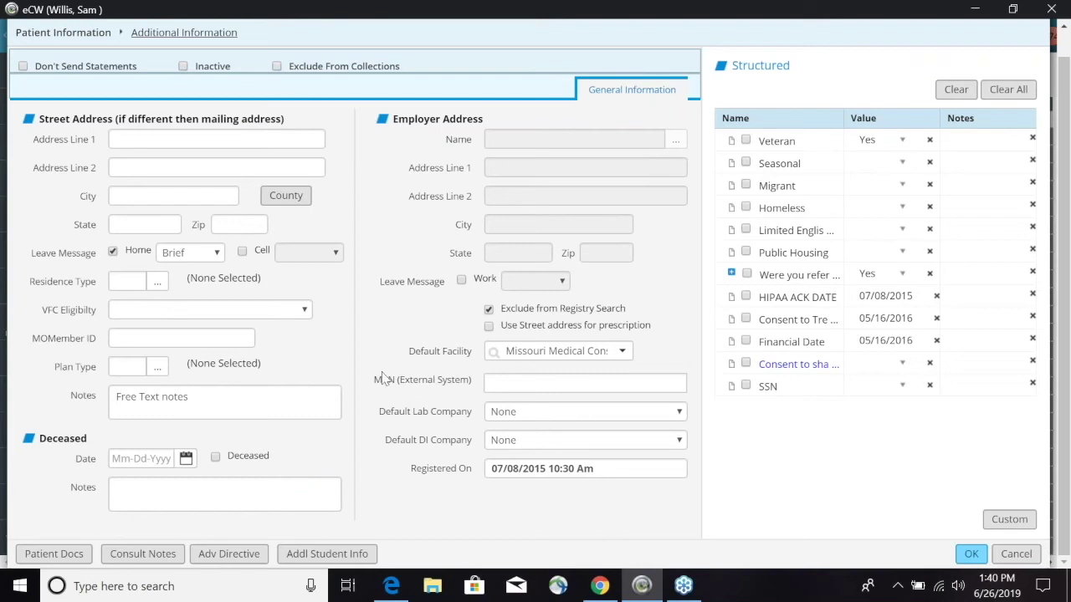
{"action": "scroll", "coordinate": [383, 378], "scroll_direction": "up", "scroll_amount": 1}
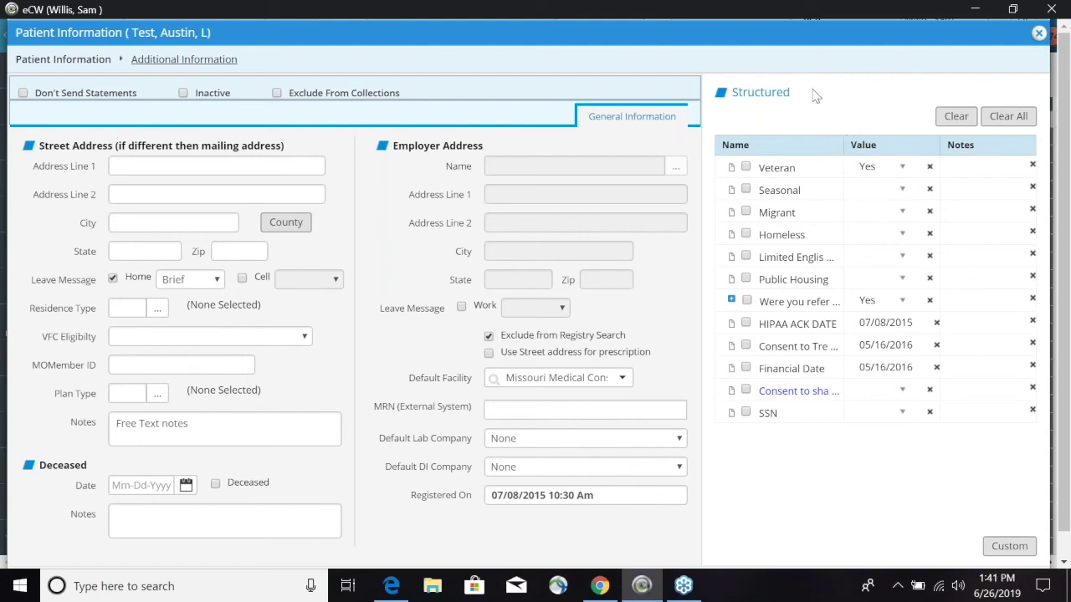
Step: Close Additional Information and dismiss the Outstanding Balance and Need insurance card alerts
{"action": "left_click", "coordinate": [1038, 35]}
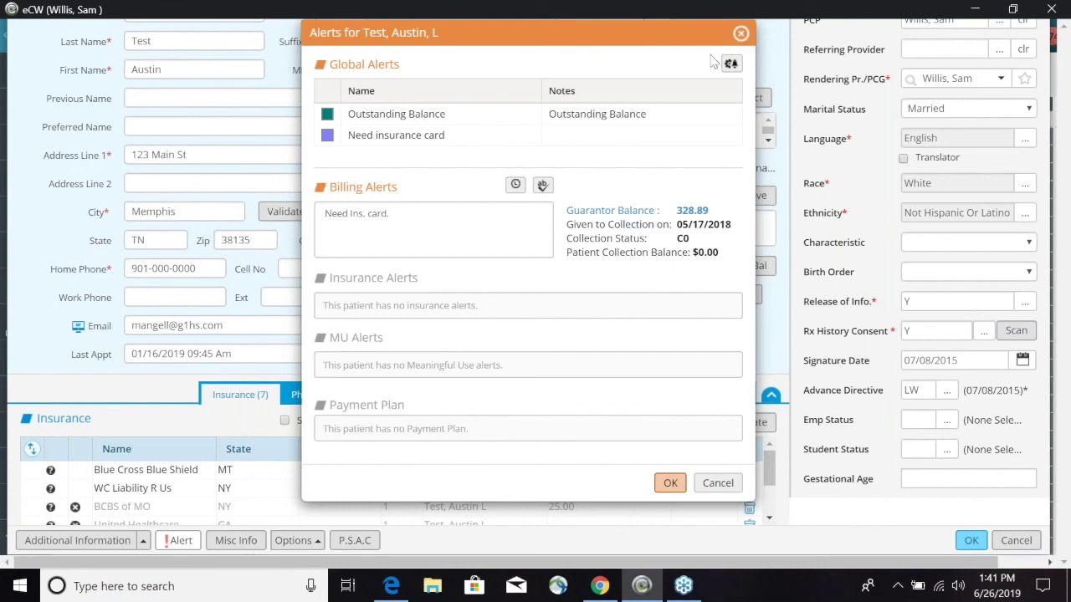
{"action": "left_click", "coordinate": [740, 33]}
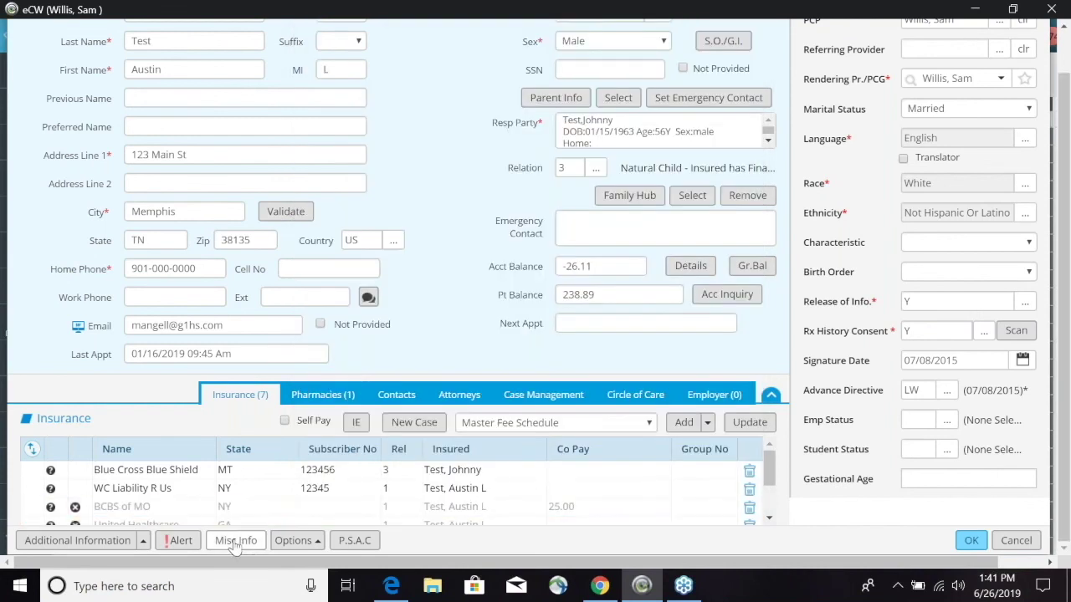
{"action": "left_click", "coordinate": [294, 540]}
{"action": "scroll", "coordinate": [584, 275], "scroll_direction": "up", "scroll_amount": 2}
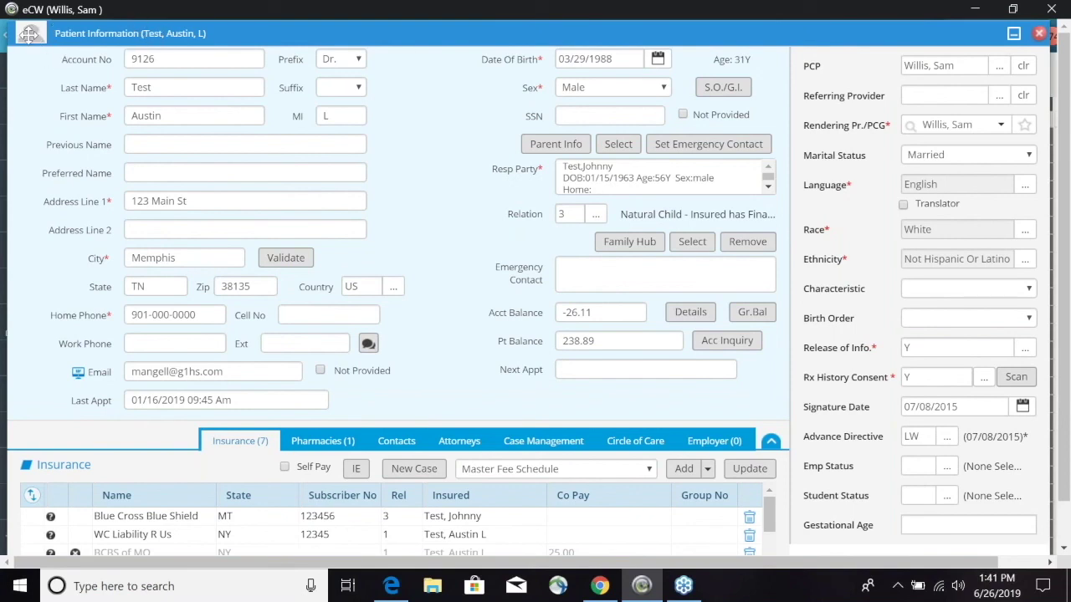
{"action": "left_click", "coordinate": [29, 33]}
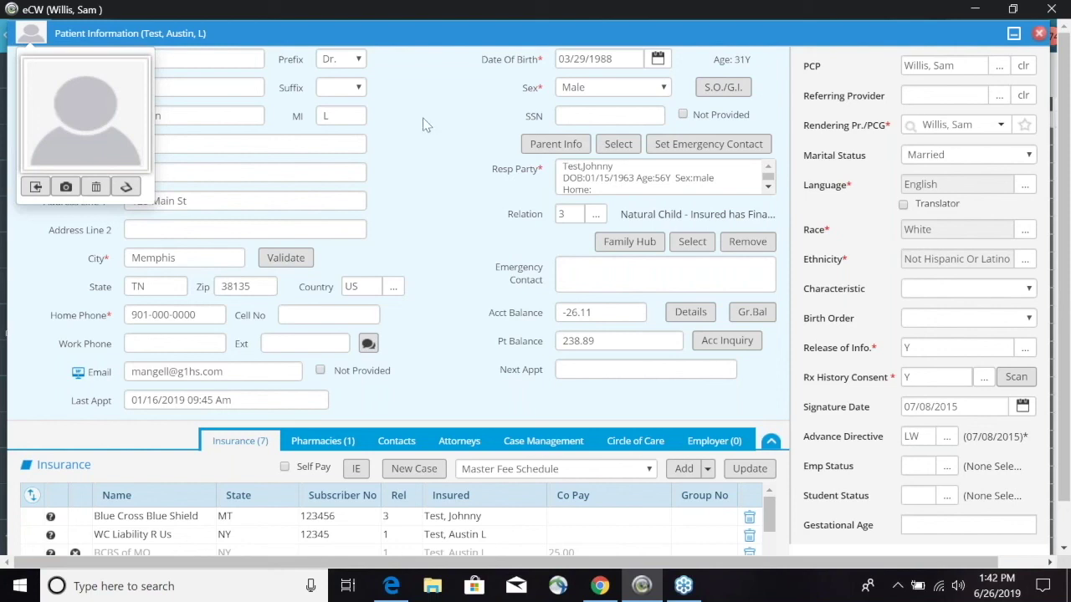
{"action": "left_click", "coordinate": [441, 97]}
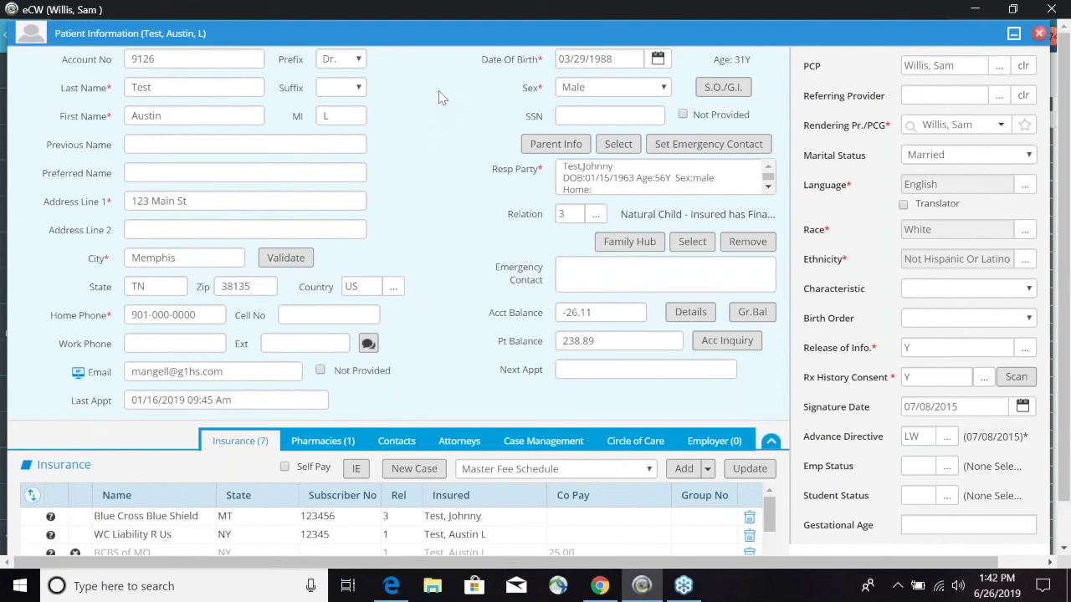